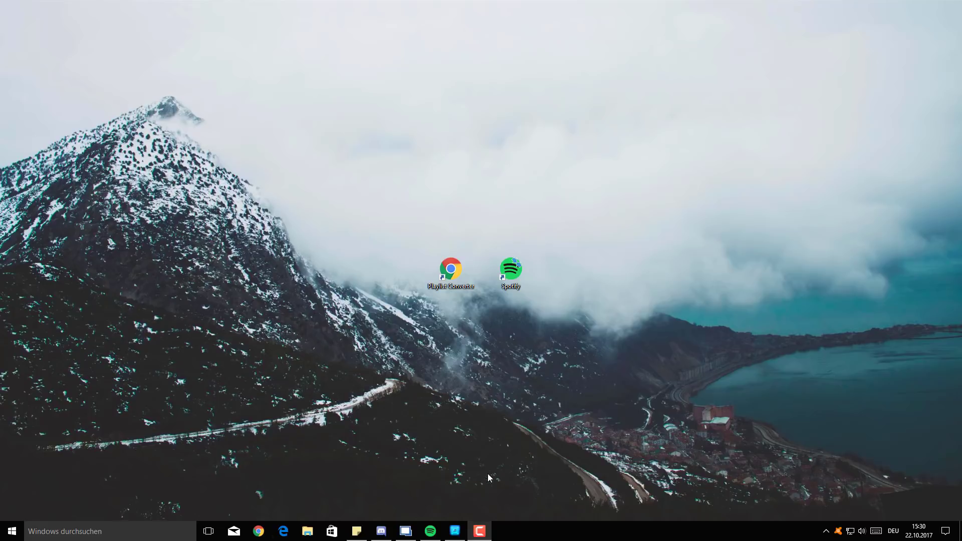
Switch to Spotify and open the Gaming category from the Browse overview
left_click(431, 532)
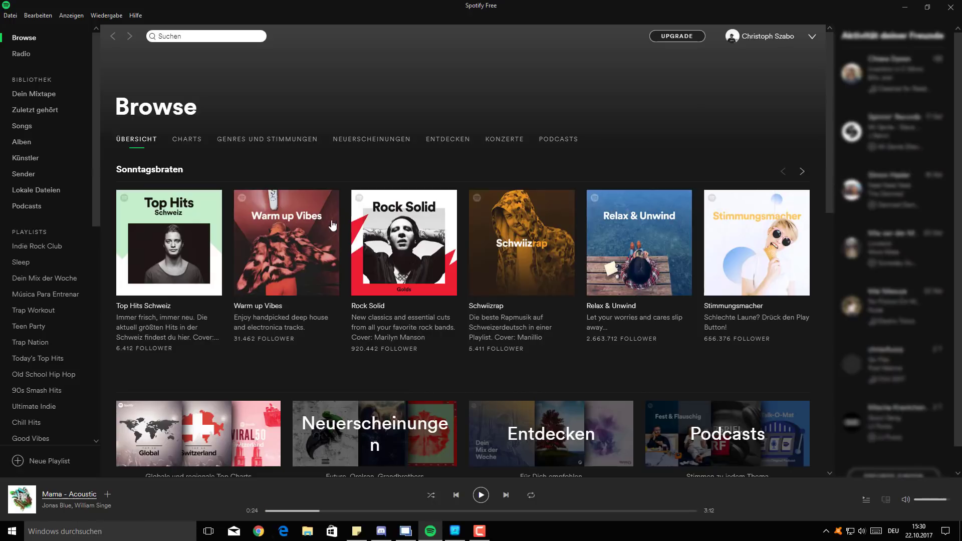
scroll(322, 234, "down", 3)
scroll(321, 231, "down", 10)
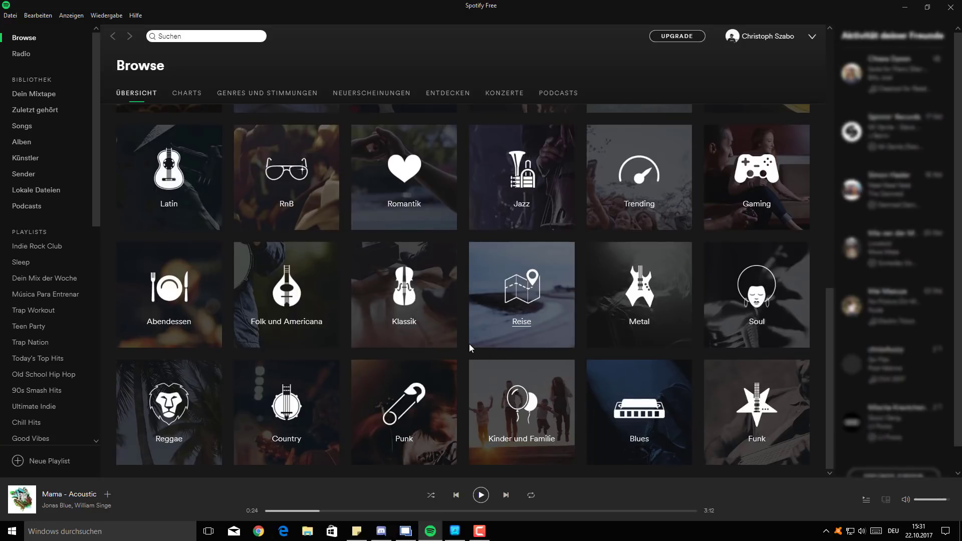
scroll(462, 345, "up", 1)
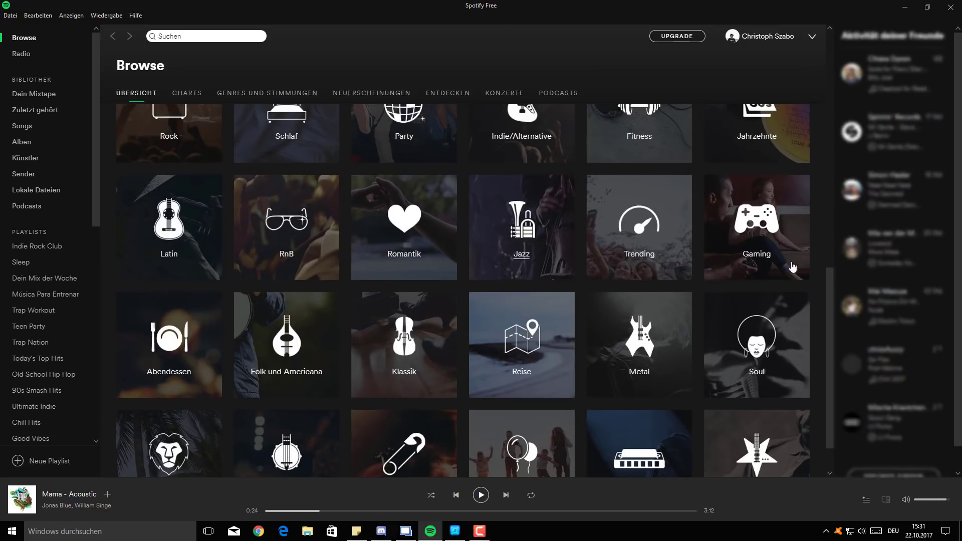
scroll(424, 282, "up", 3)
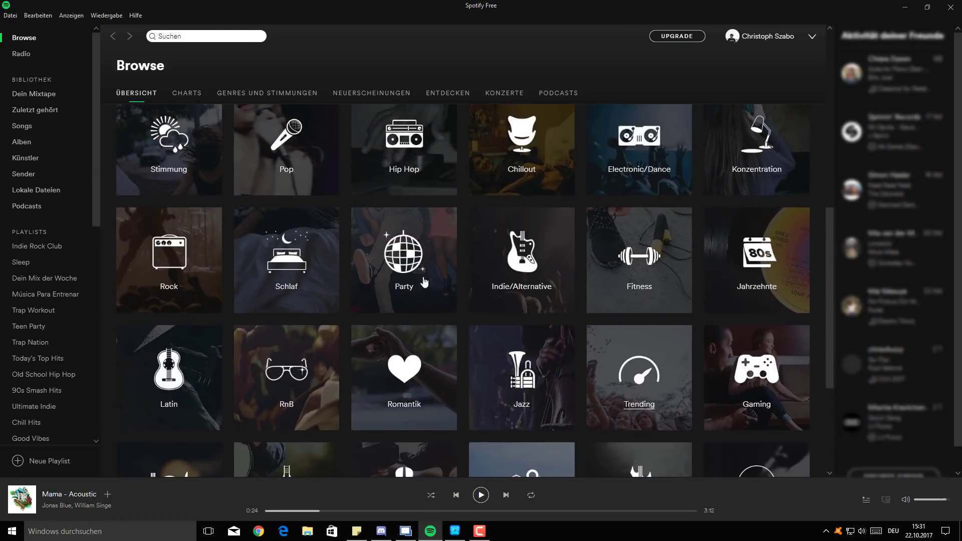
left_click(747, 396)
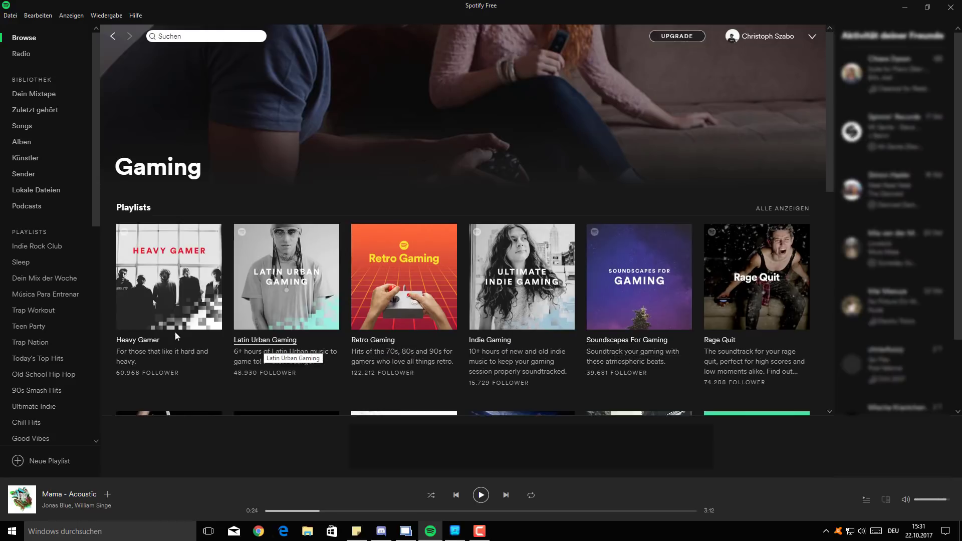
Follow the Star Wars Battlefront II playlist from the Gaming category and minimize Spotify
scroll(233, 308, "down", 1)
scroll(232, 308, "down", 1)
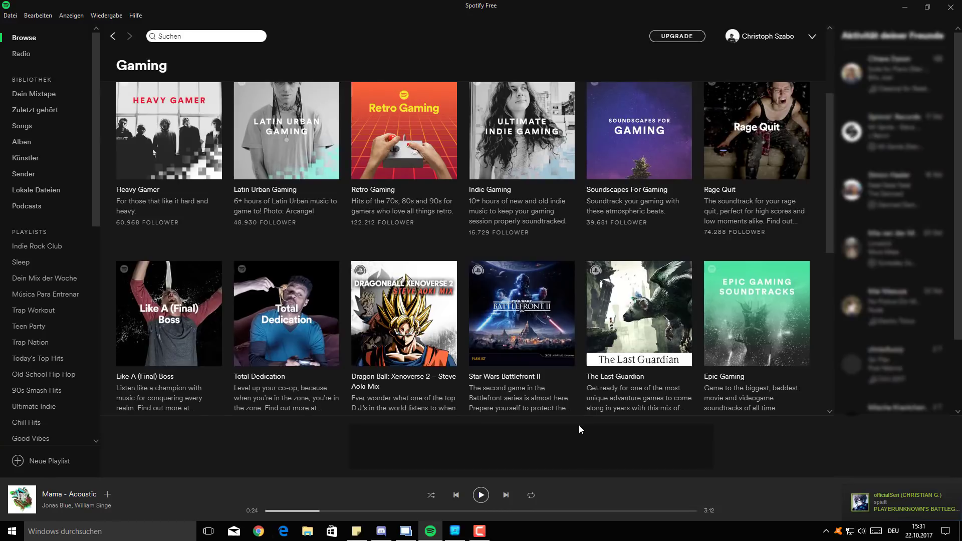
left_click(533, 379)
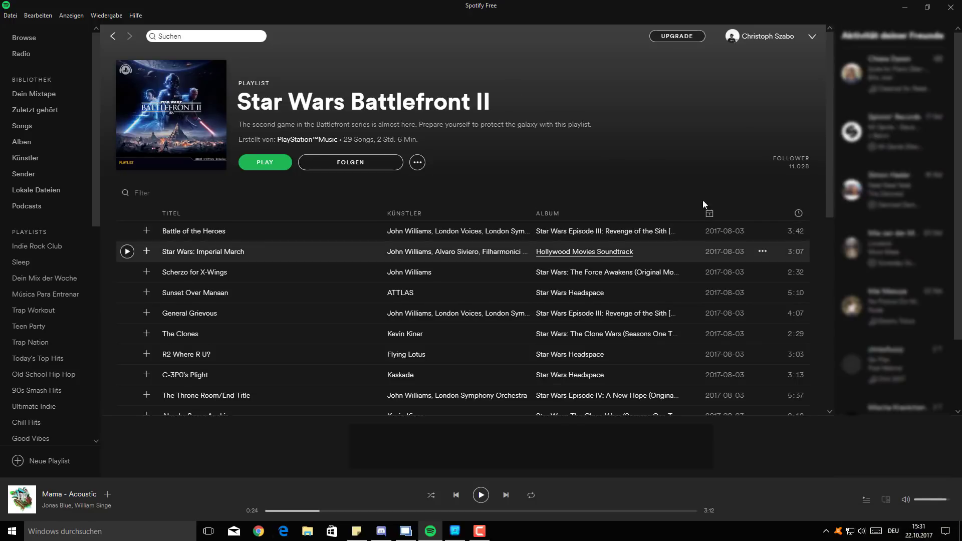
left_click(339, 164)
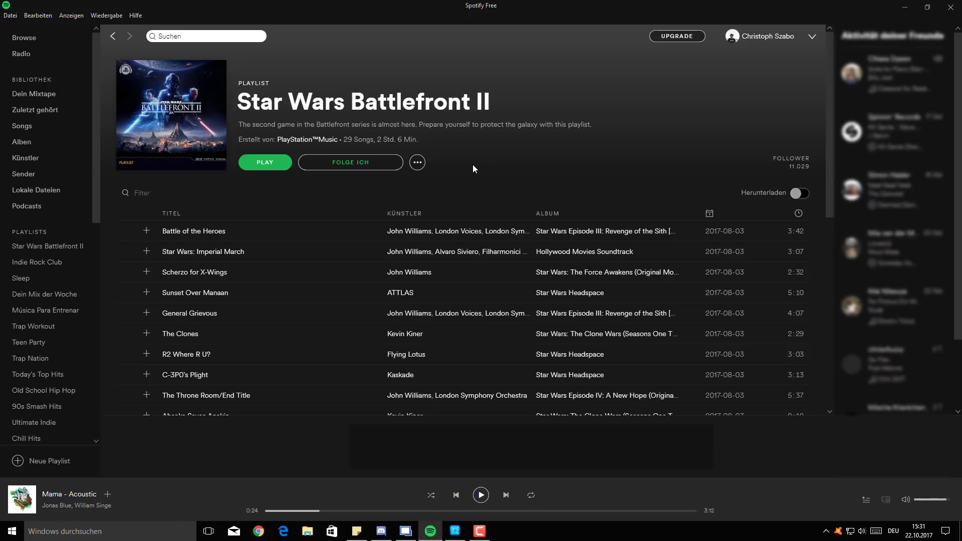
left_click(906, 7)
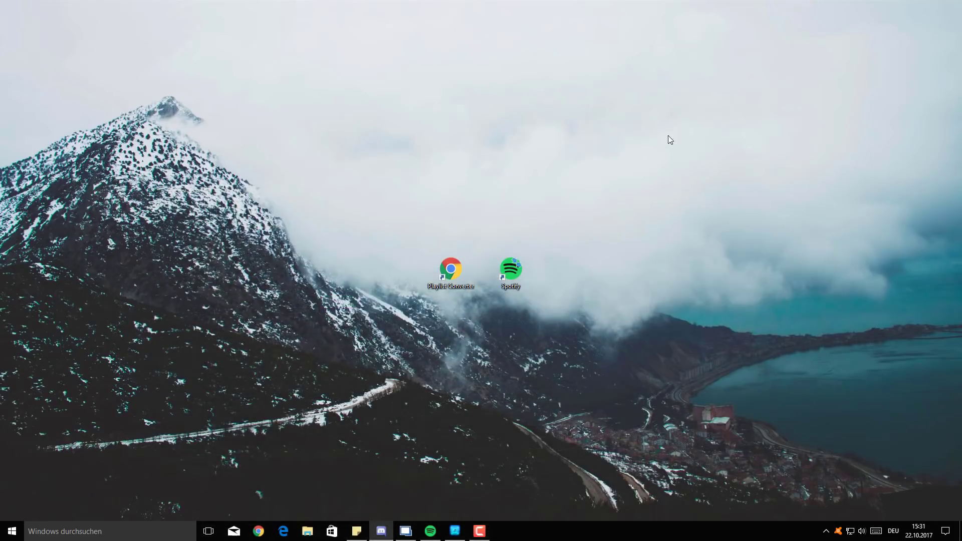
Open the Playlist Converter website in Chrome and log in with Spotify as the playlist source
double_click(449, 287)
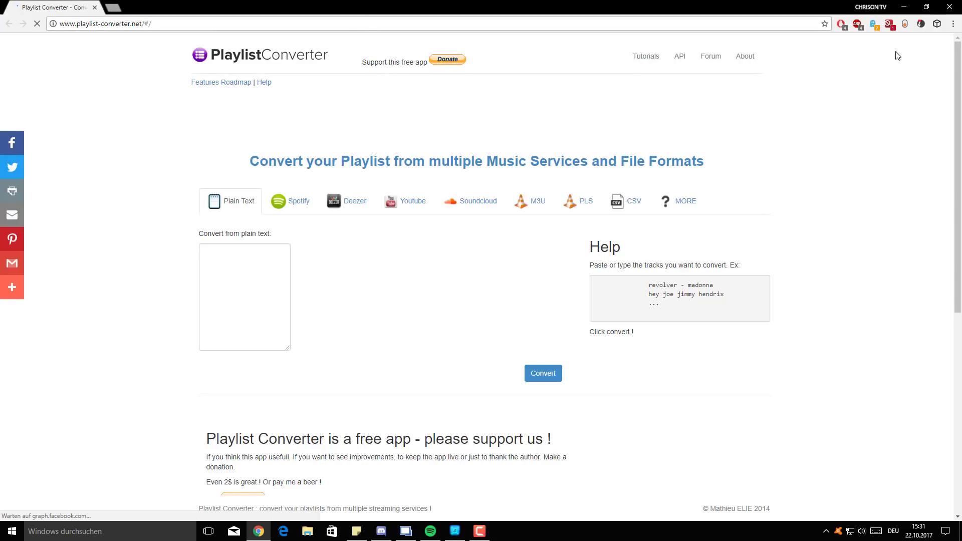
left_click(890, 24)
left_click(946, 430)
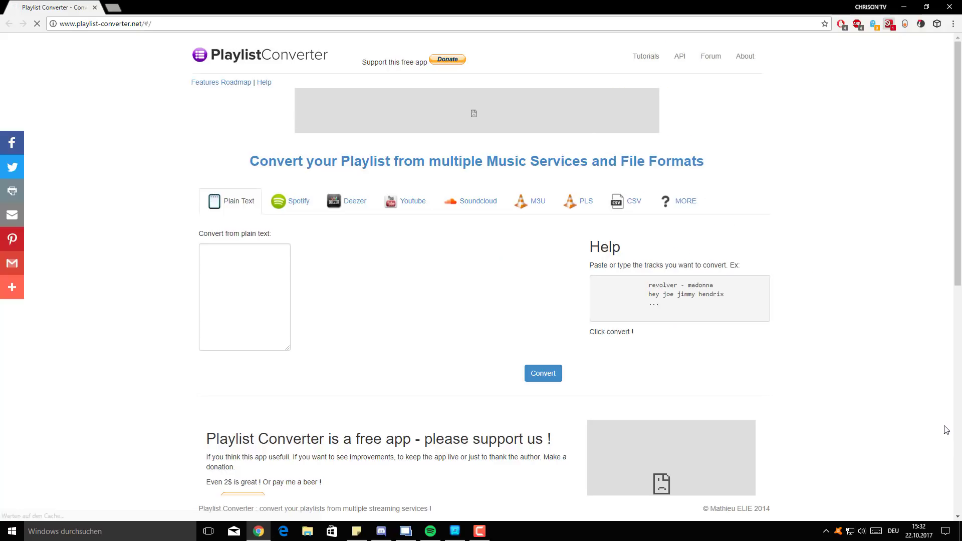
scroll(780, 178, "down", 1)
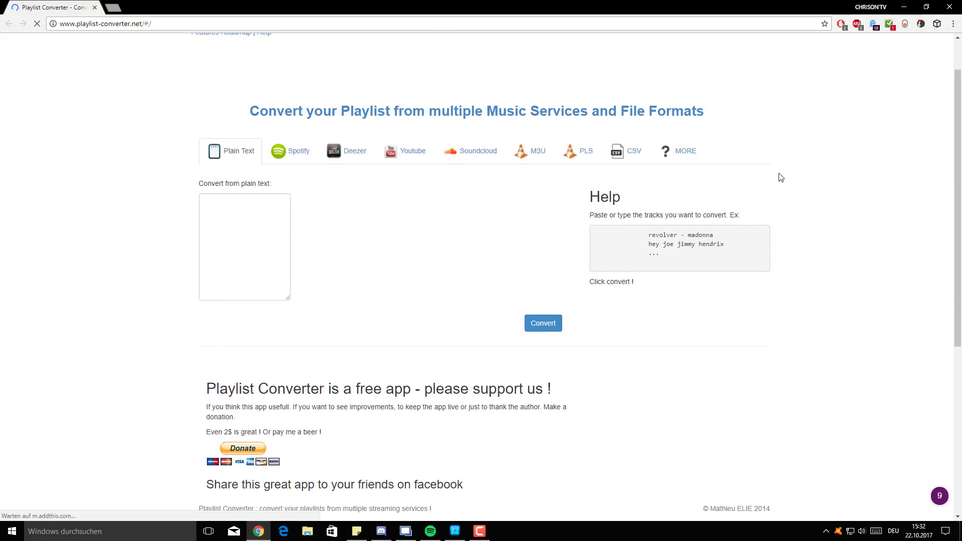
scroll(819, 247, "down", 3)
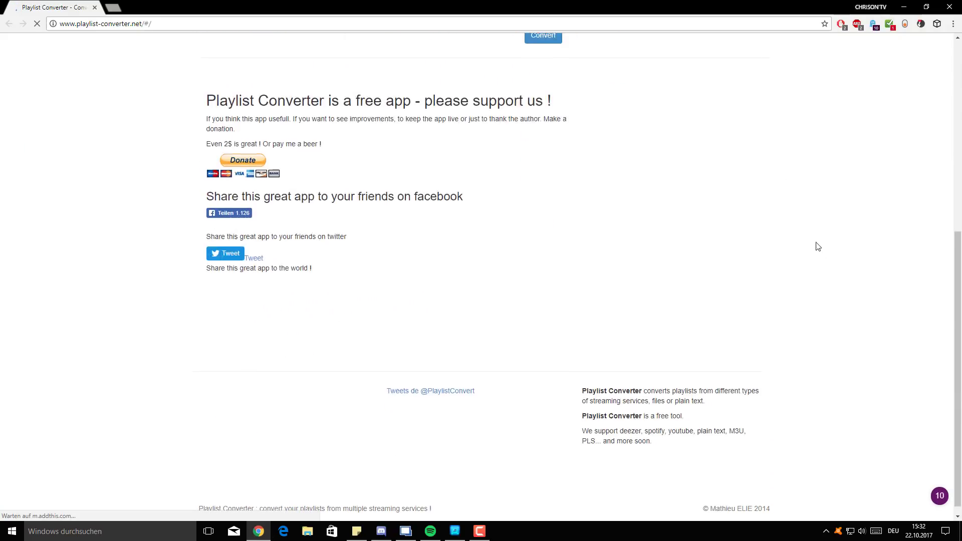
scroll(818, 247, "up", 7)
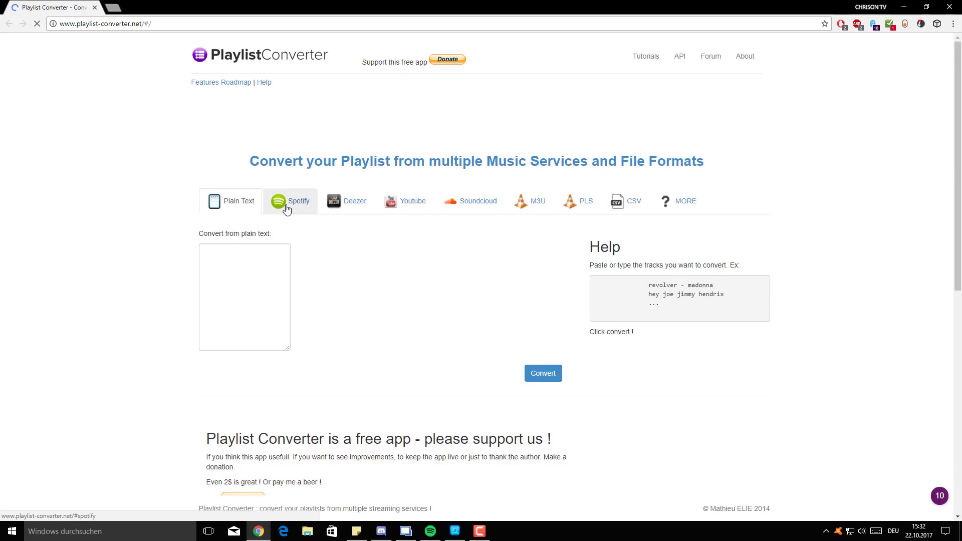
left_click(286, 207)
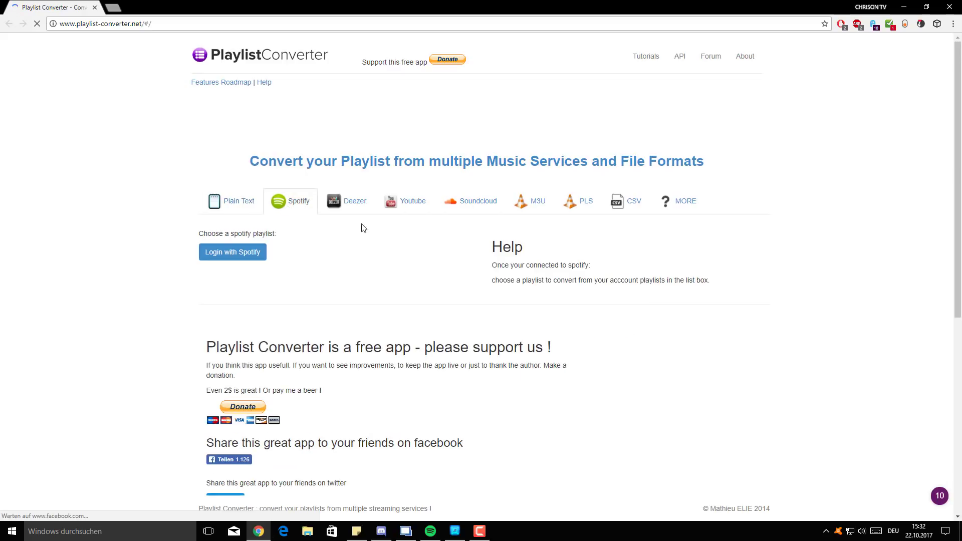
left_click(258, 257)
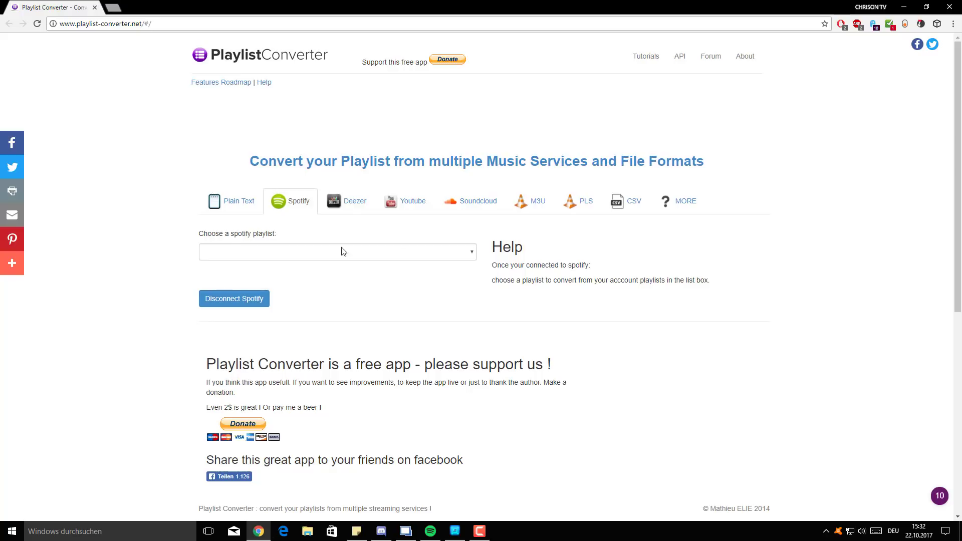
Choose Star Wars Battlefront II as the Spotify playlist to convert
left_click(471, 258)
scroll(351, 351, "down", 10)
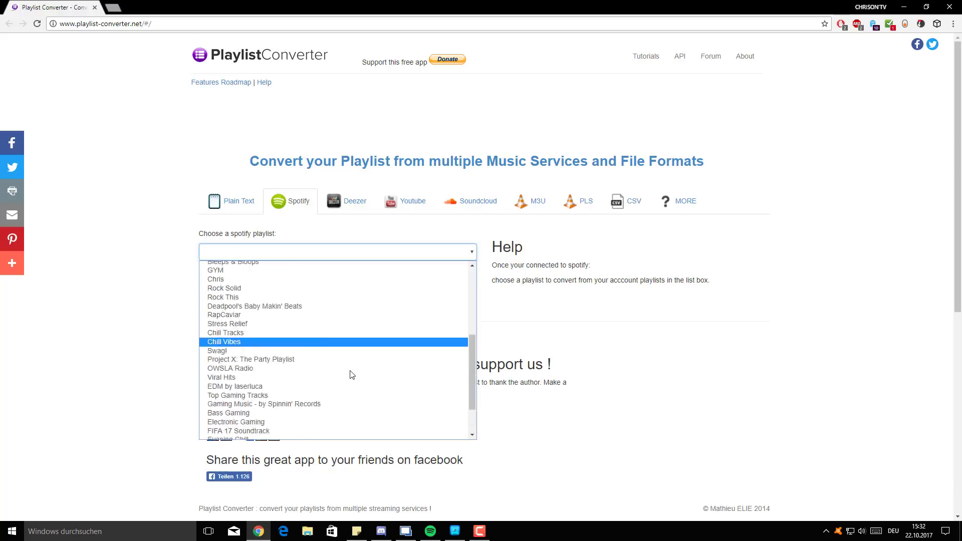
scroll(311, 424, "up", 10)
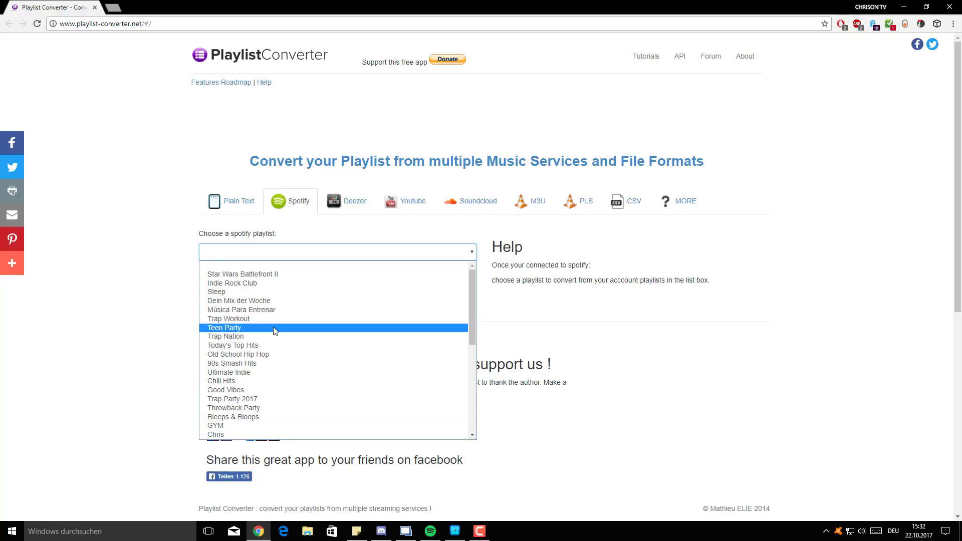
left_click(249, 275)
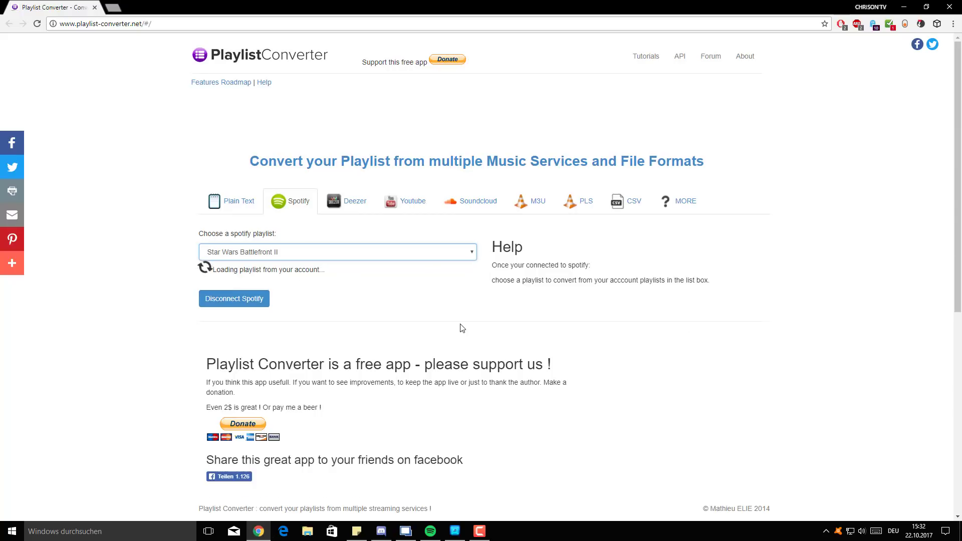
Convert the loaded track list to YouTube, signing in with a Google account and allowing playlist-converter.net to manage the YouTube account
scroll(462, 328, "down", 2)
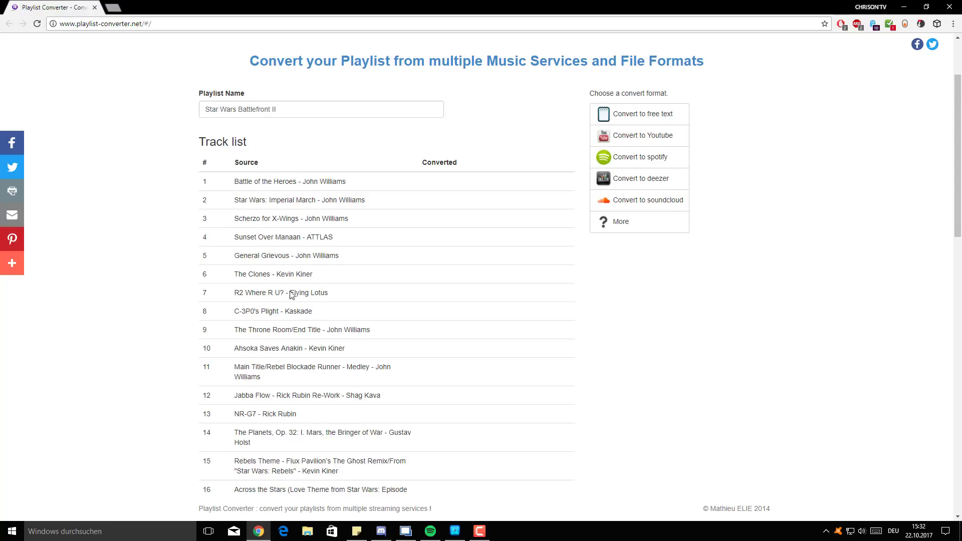
scroll(293, 326, "down", 2)
scroll(316, 320, "down", 5)
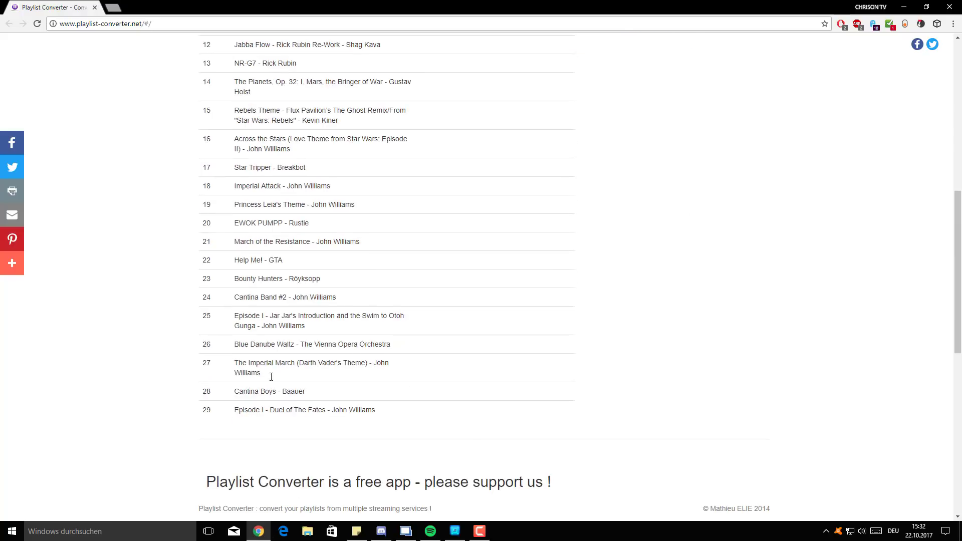
scroll(593, 434, "up", 9)
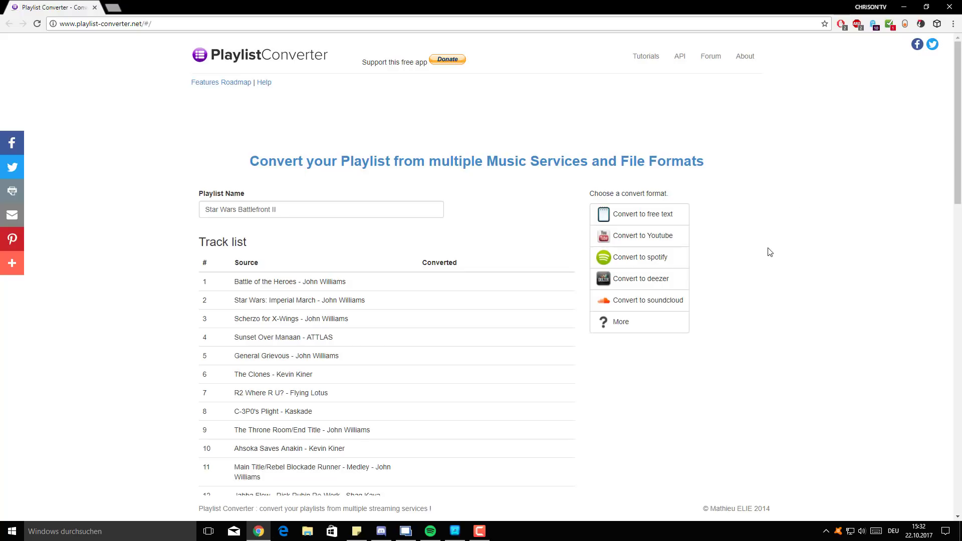
left_click(672, 236)
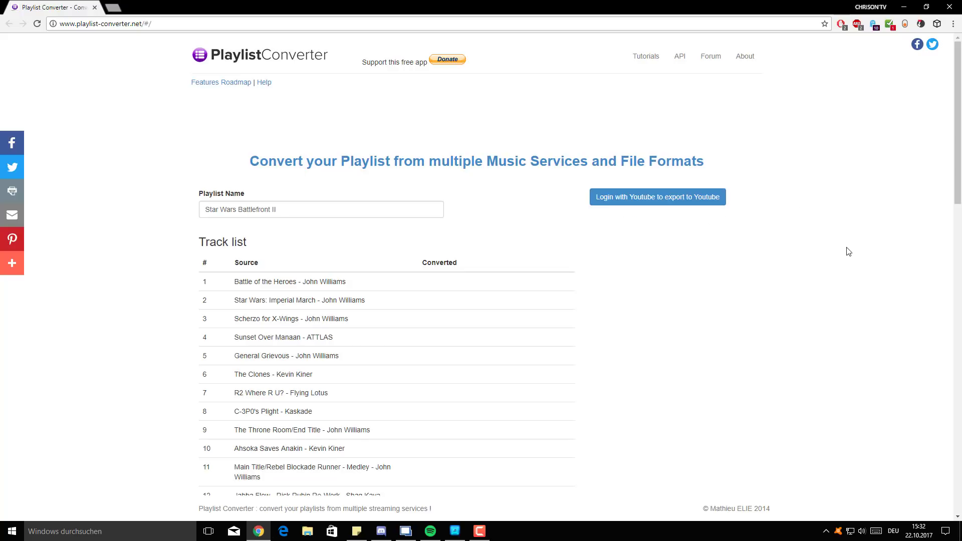
left_click(665, 202)
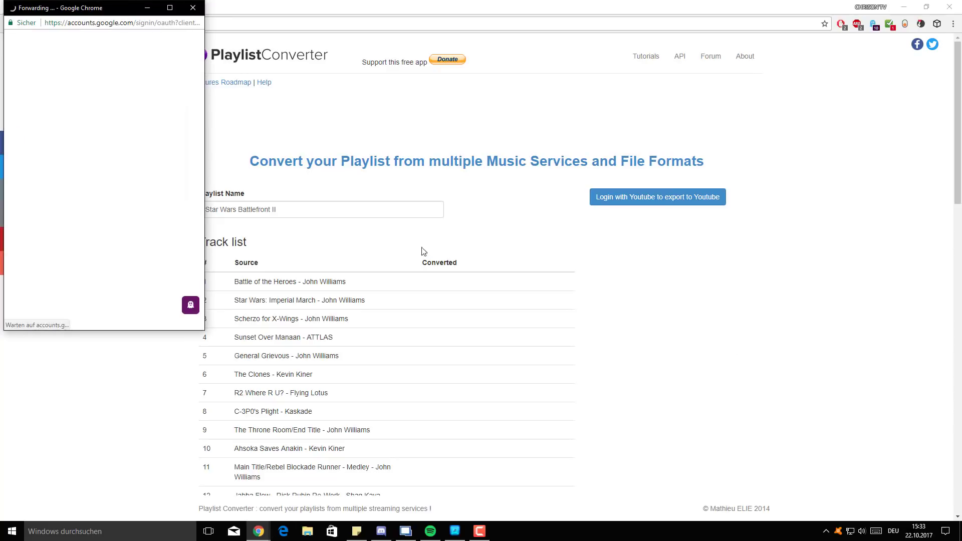
left_click(100, 155)
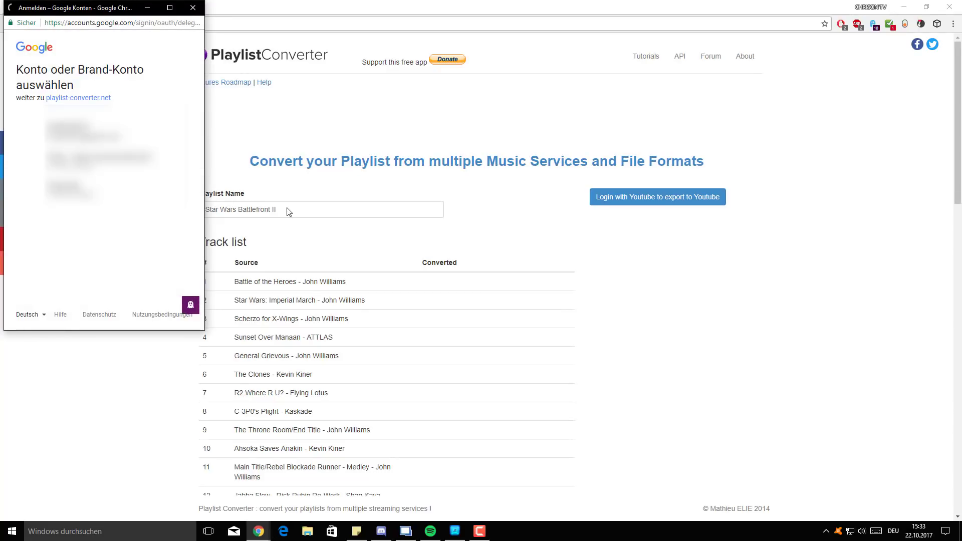
left_click(80, 131)
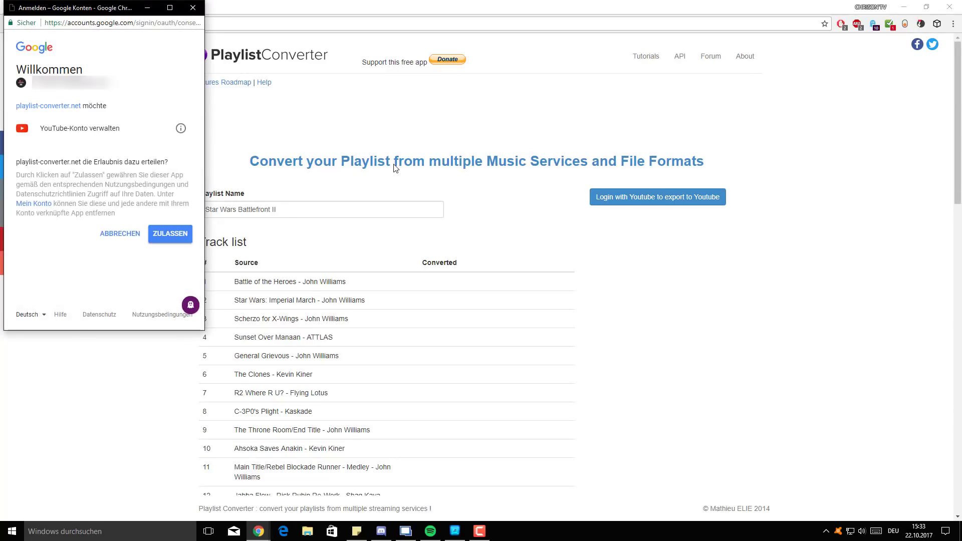
left_click(171, 234)
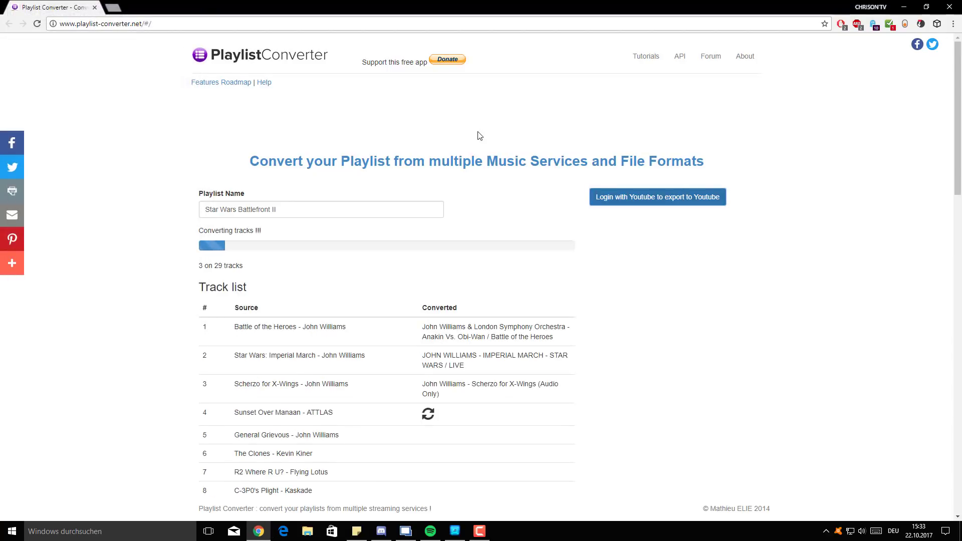
Check the converted tracks against their sources and export the playlist to the YouTube account
scroll(621, 299, "down", 2)
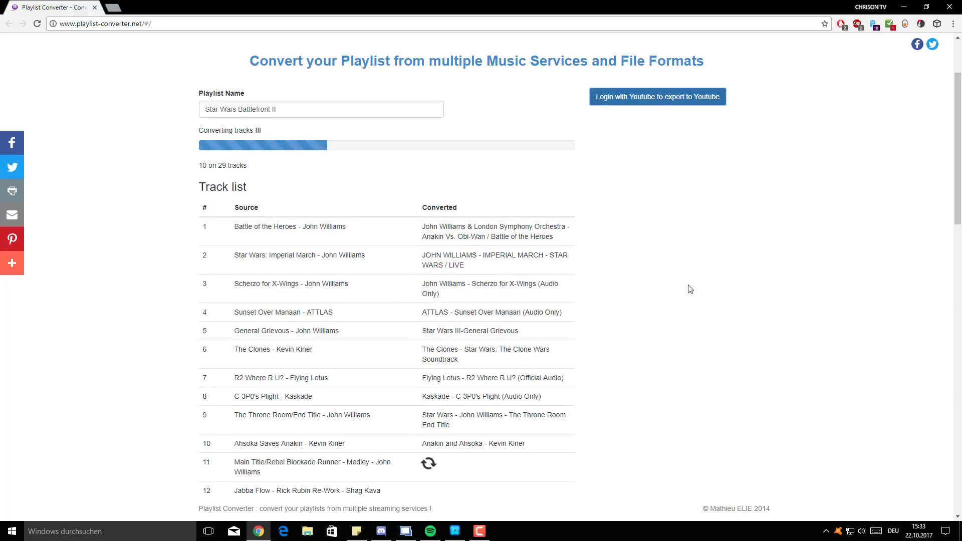
scroll(690, 290, "down", 2)
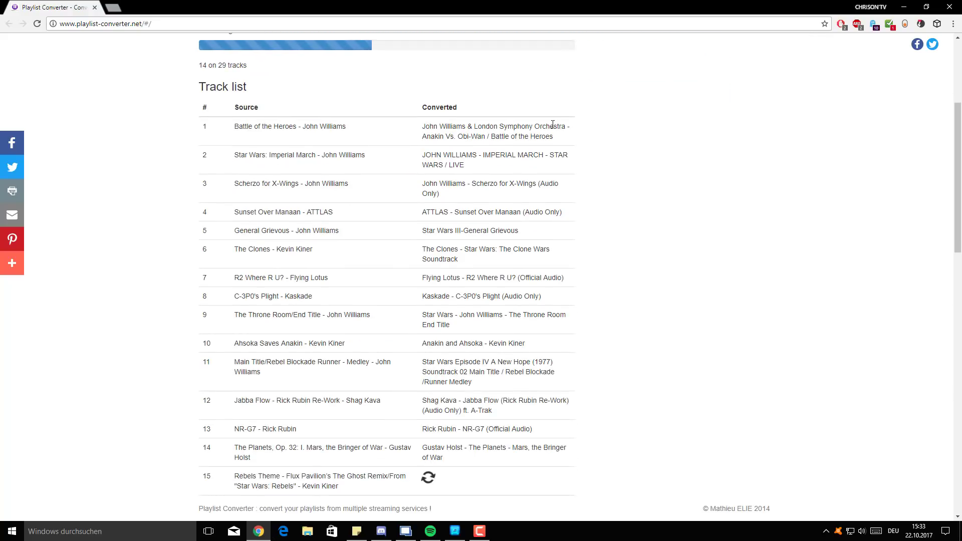
scroll(733, 316, "down", 2)
scroll(732, 315, "down", 1)
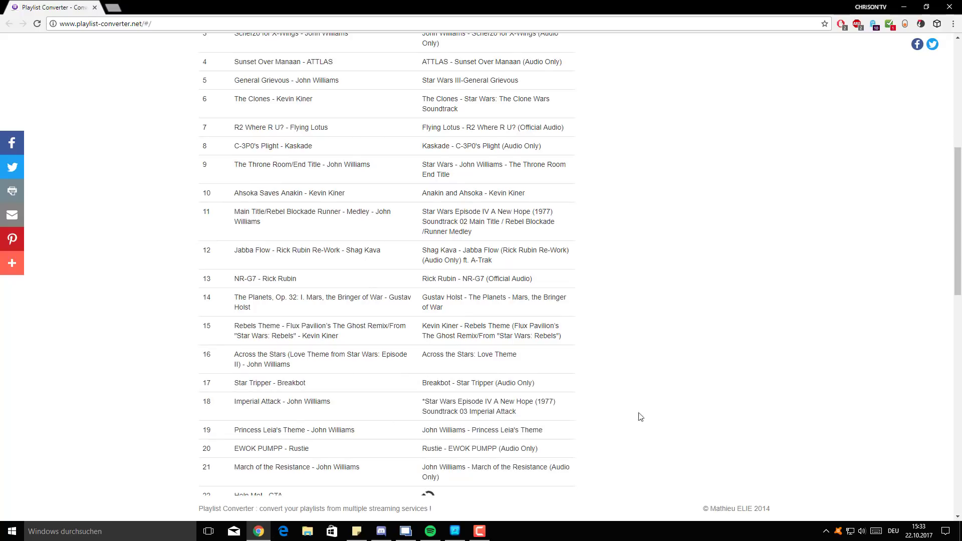
scroll(716, 333, "down", 2)
scroll(716, 333, "down", 3)
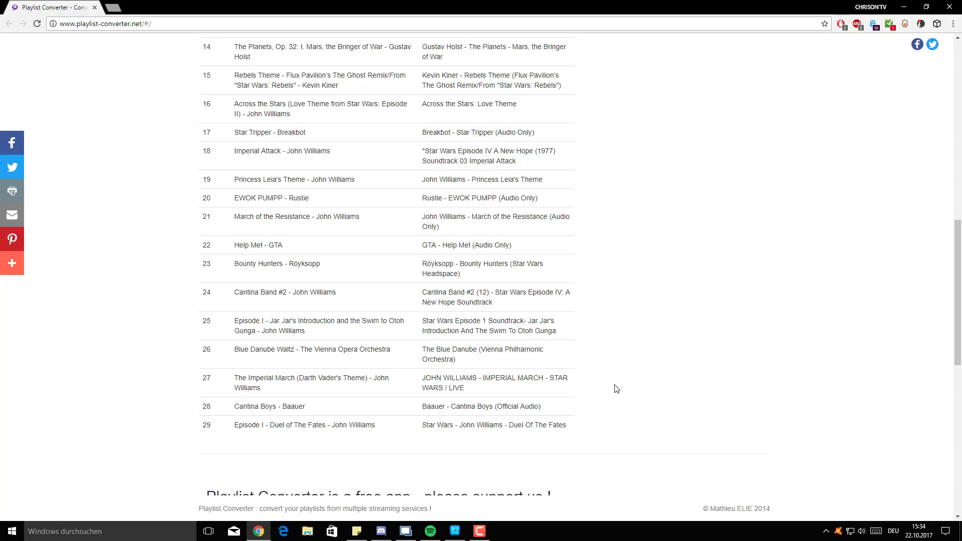
scroll(617, 389, "up", 12)
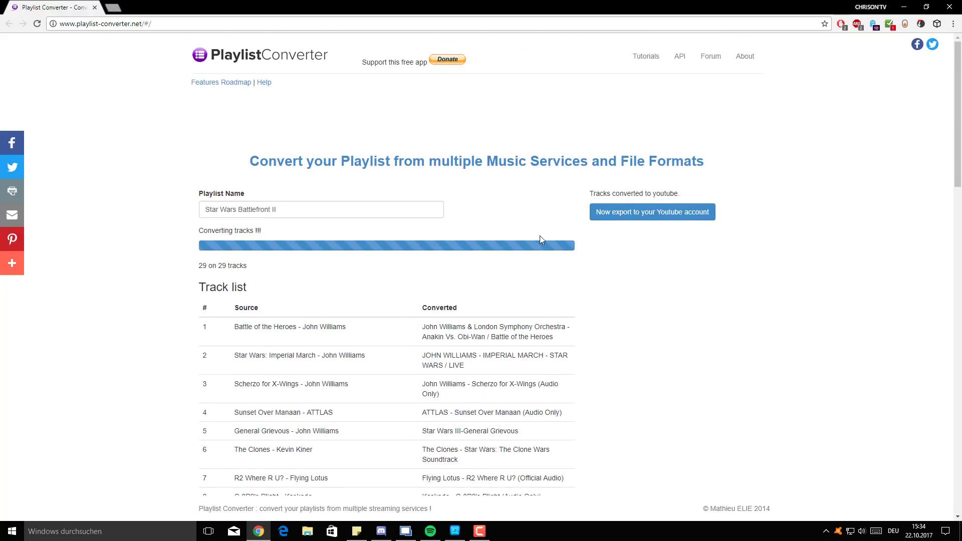
left_click(597, 217)
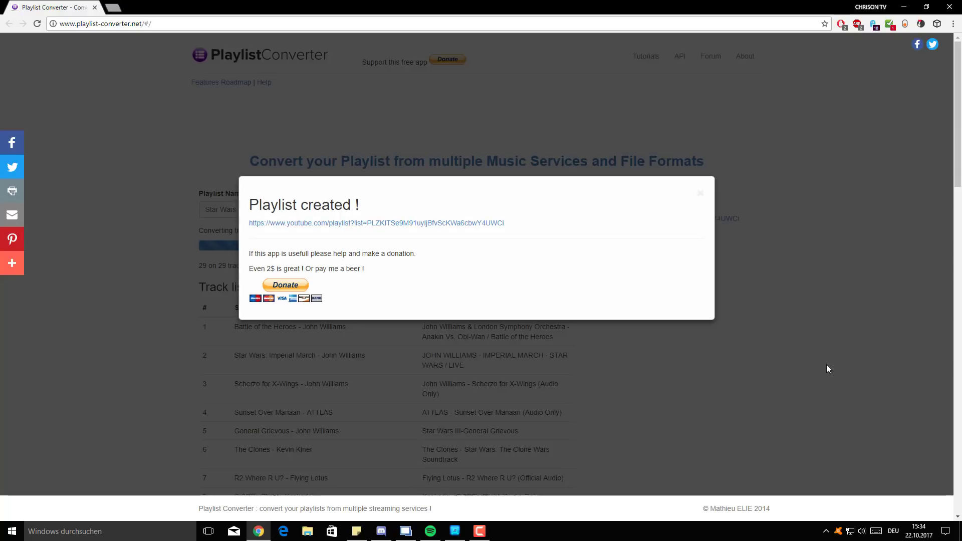
Copy the link address of the created YouTube playlist and minimize the browser
right_click(407, 222)
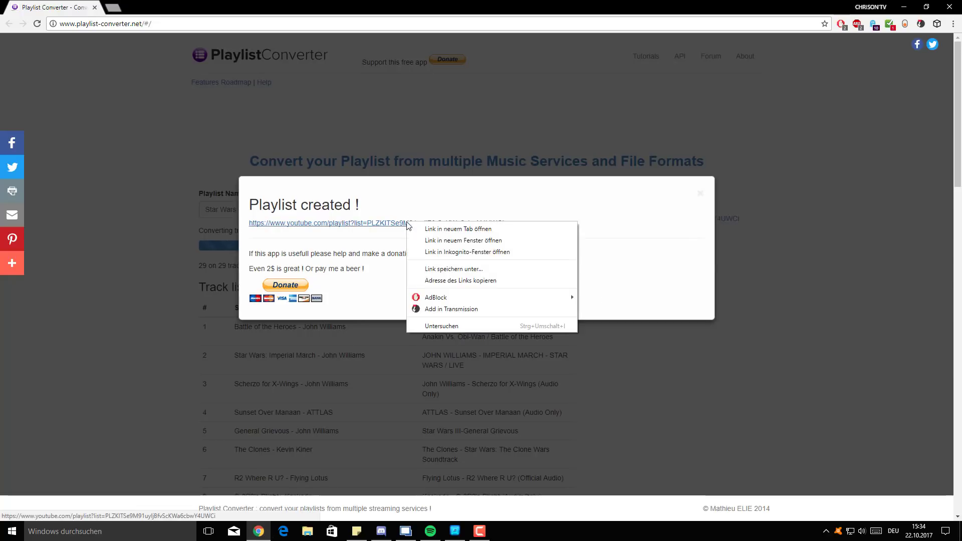
left_click(445, 281)
left_click(904, 7)
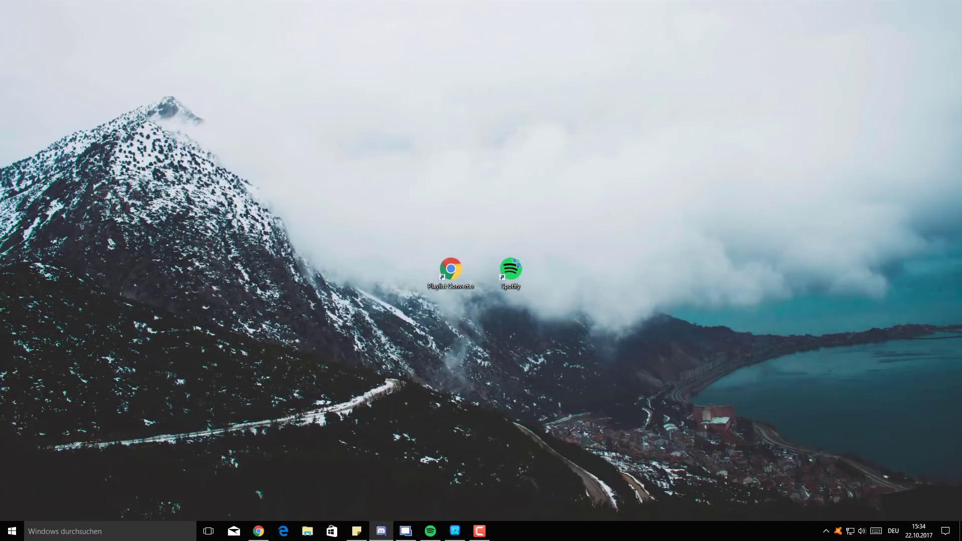
Switch to Discord, join the Double #1 voice channel and draft a 1play command with the copied YouTube playlist link in #tunes
left_click(381, 531)
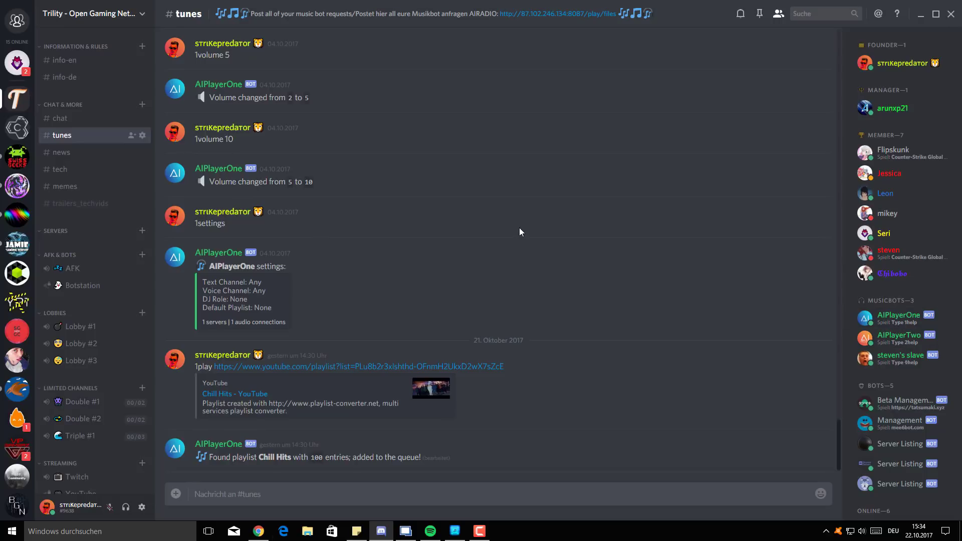
type("1")
scroll(95, 401, "down", 1)
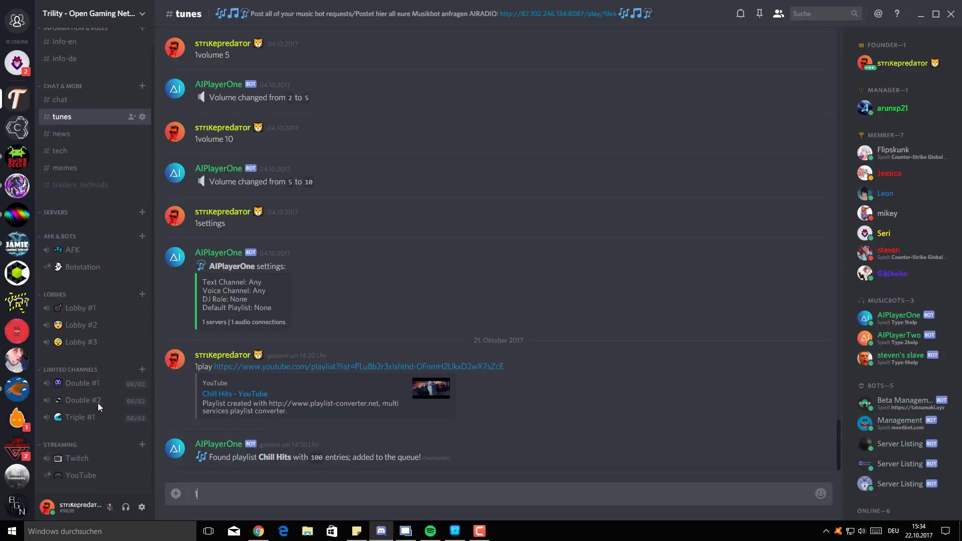
left_click(87, 390)
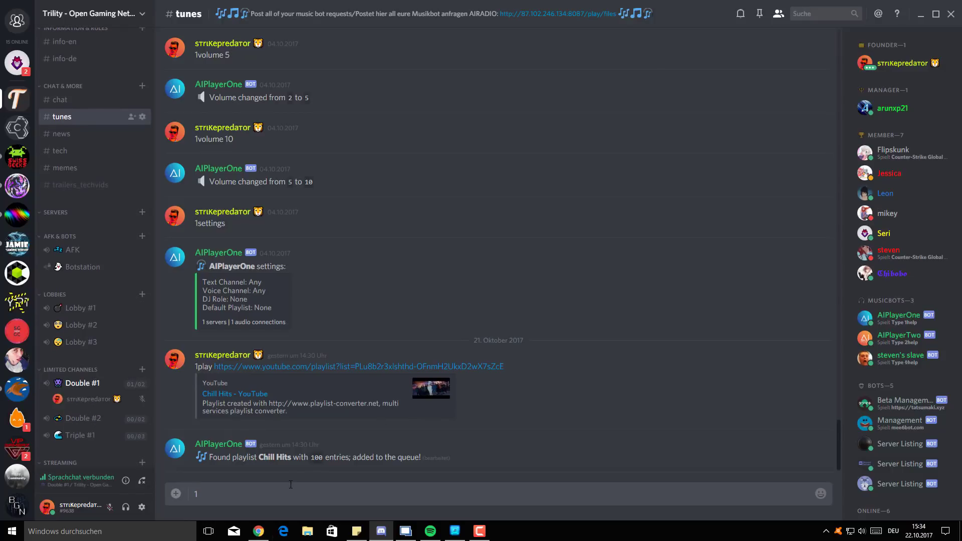
type("play")
type("https://www.youtube.com/playlist?list=PLZKITSe9M91uyljBfvScKWa6cbwY4UWCi")
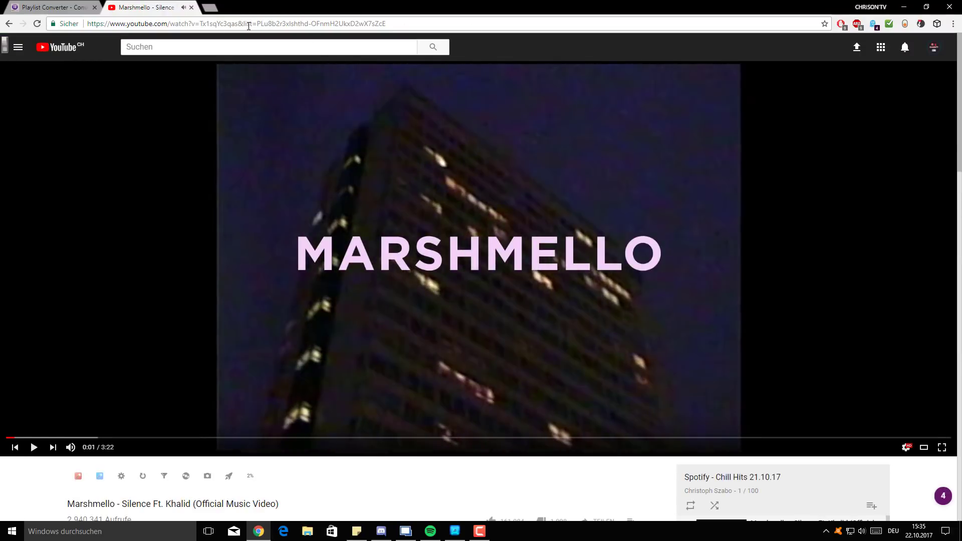
In the browser, compare the address of a video opened from the Chill Hits playlist with the address of the playlist page itself
mouse_move(248, 26)
left_mouse_down()
mouse_move(357, 25)
mouse_move(260, 27)
left_mouse_up()
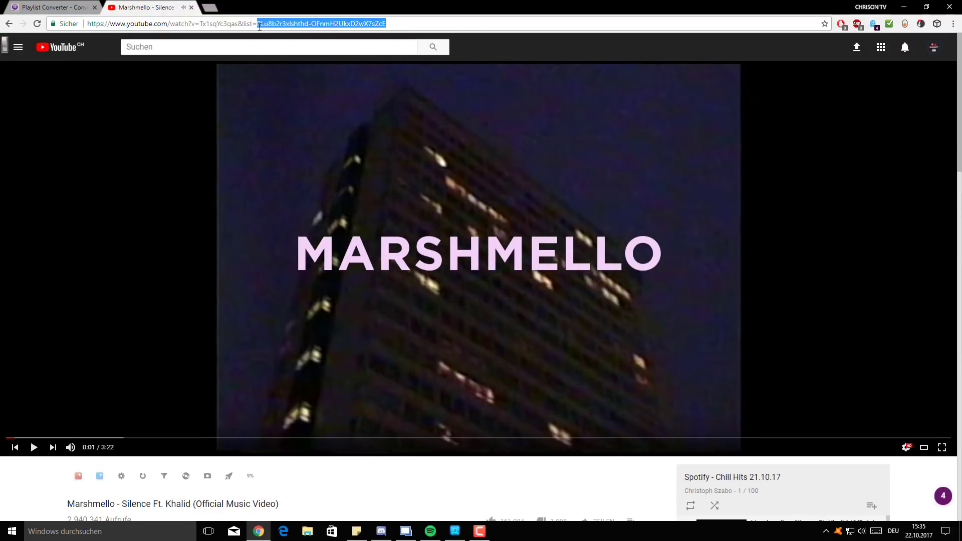
left_click_drag(189, 25, 264, 22)
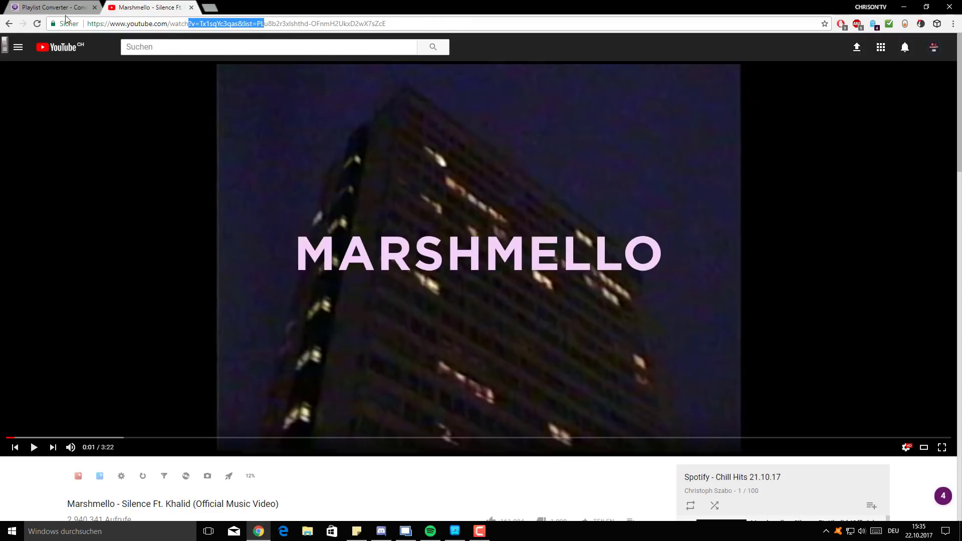
left_click(9, 23)
left_click_drag(359, 24, 198, 24)
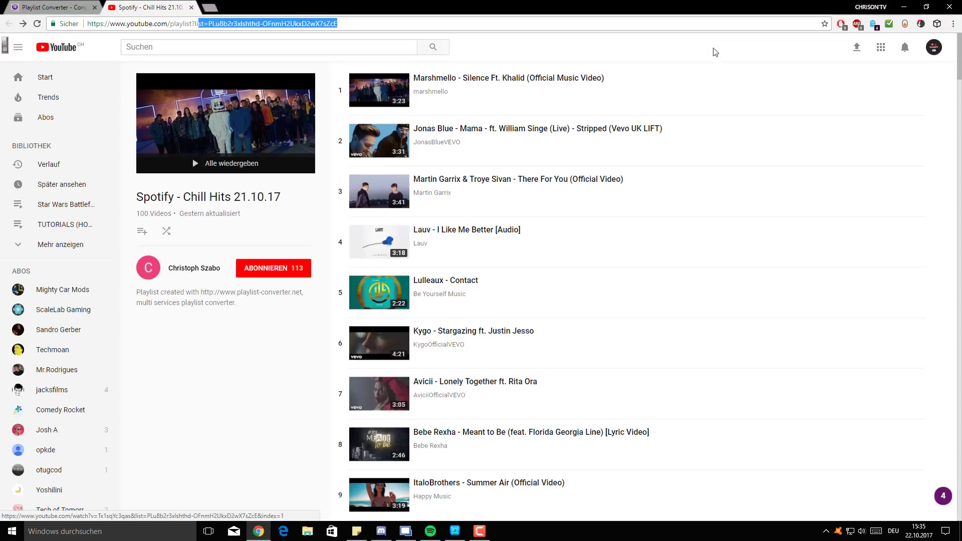
left_click(714, 82)
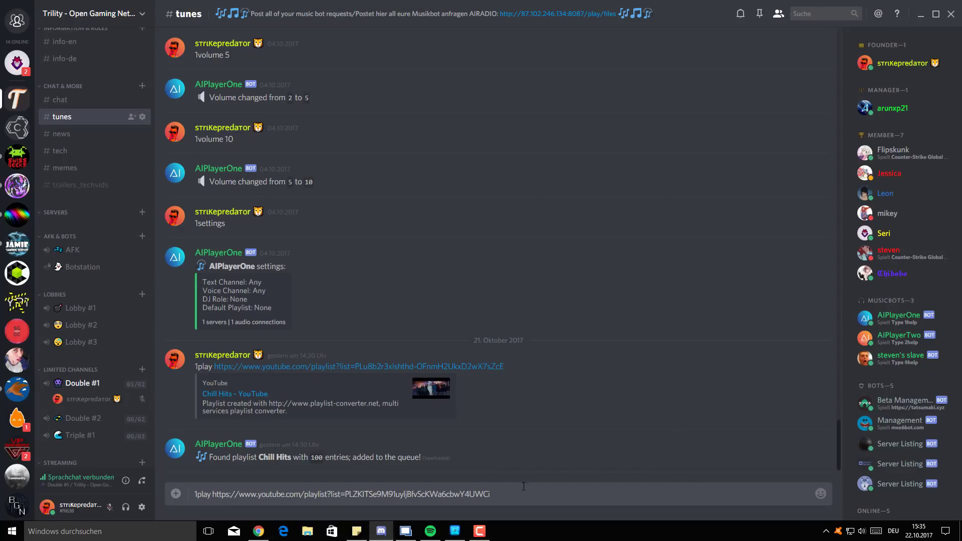
Send the drafted 1play command to the music bot in Discord's #tunes channel, and pause the playback with 1pause
key("Return")
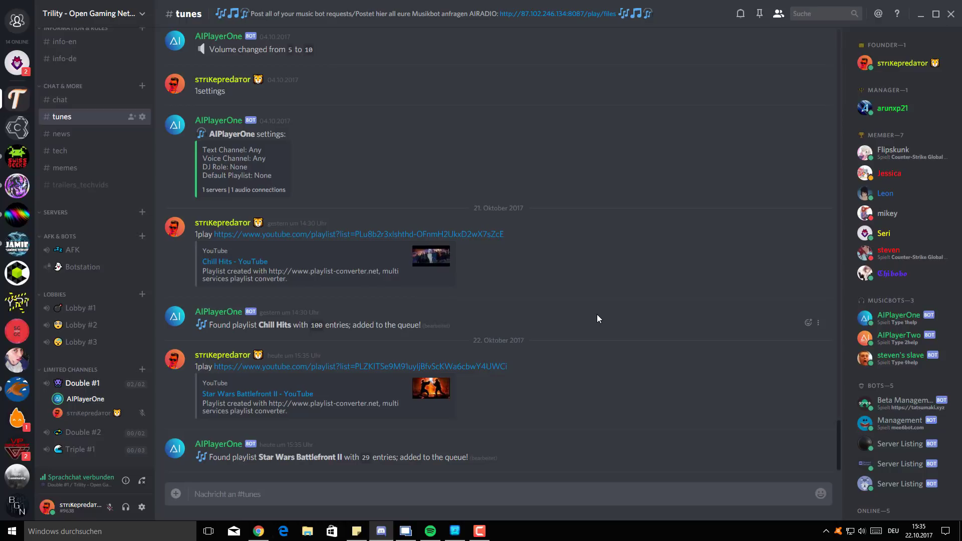
type("1pause")
key("Return")
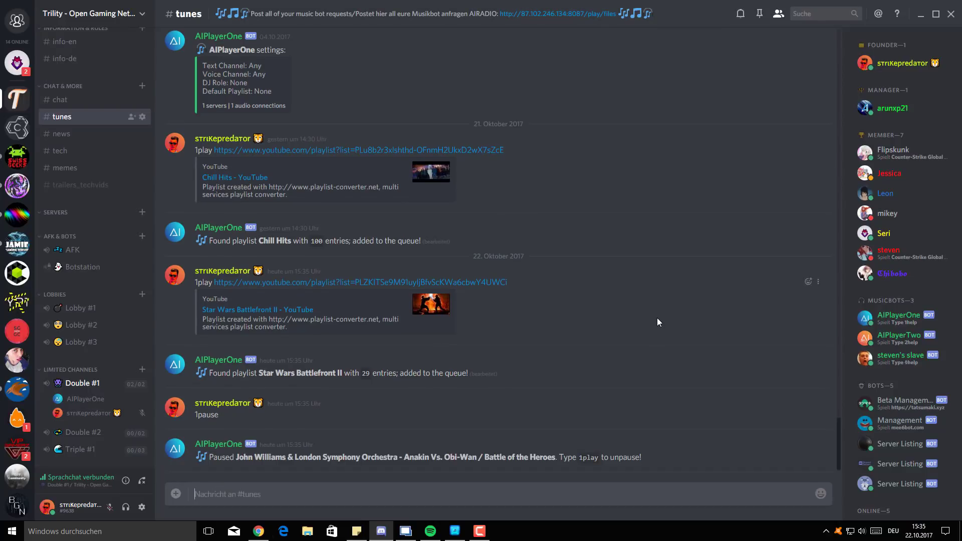